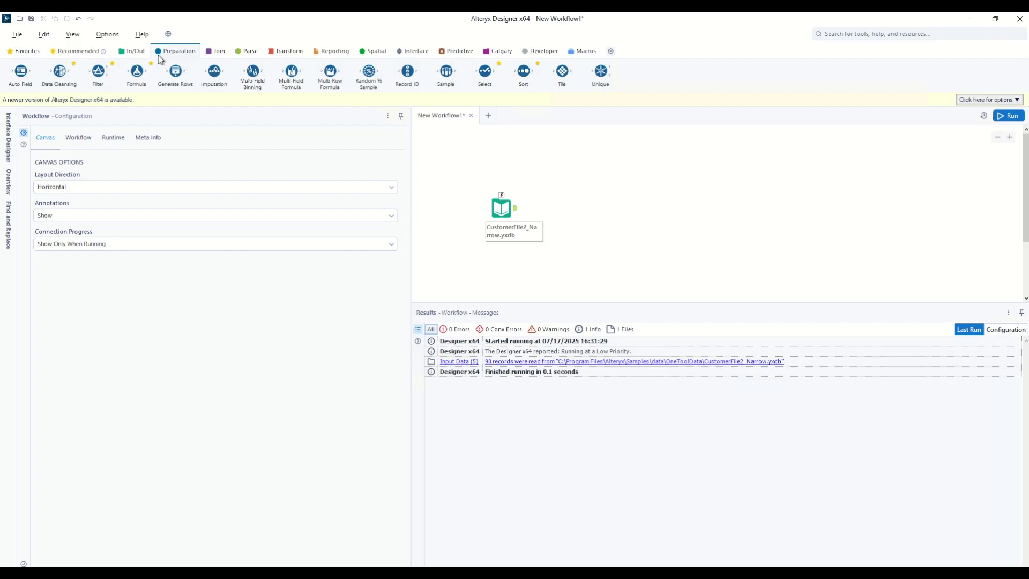
# Step: Add a Formula tool to the canvas, connected to the output of the CustomerFile2_Narrow.yxdb input
pyautogui.moveTo(136, 72); pyautogui.dragTo(559, 207)
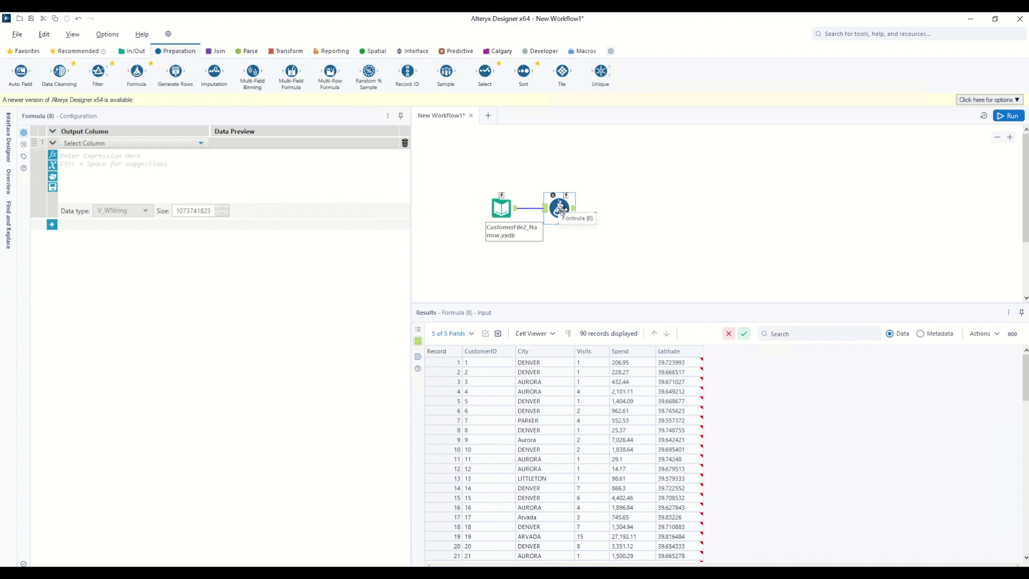
pyautogui.moveTo(559, 208); pyautogui.dragTo(572, 208)
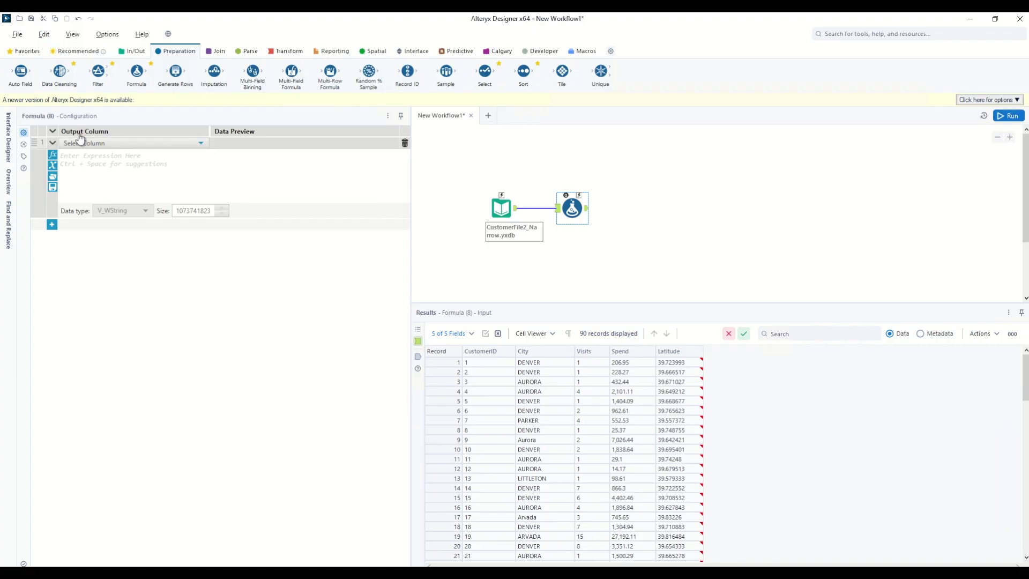
# Step: Add a new output column named NEW_COL in the Formula tool with the expression "Hello"
pyautogui.click(104, 144)
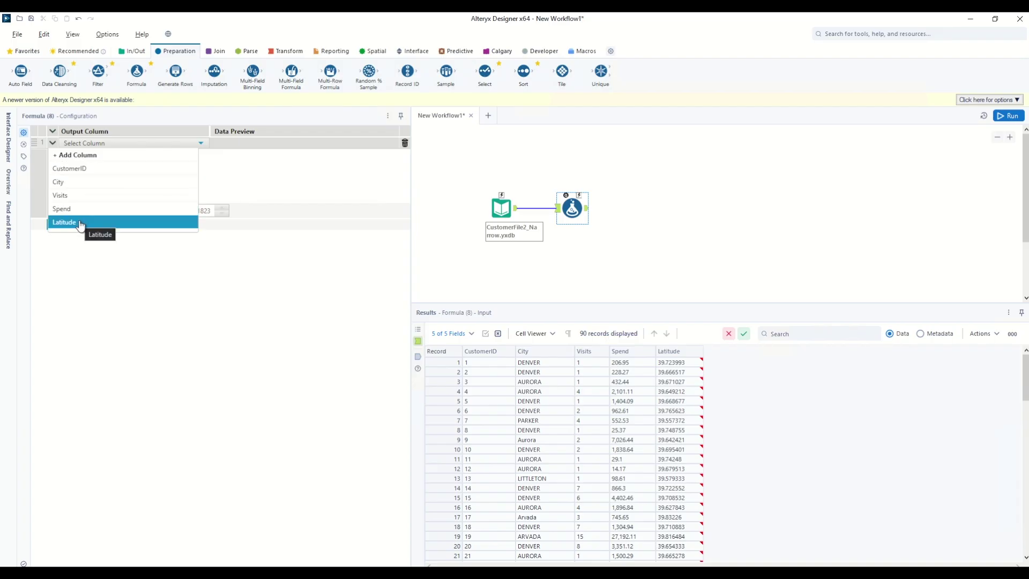
pyautogui.click(92, 172)
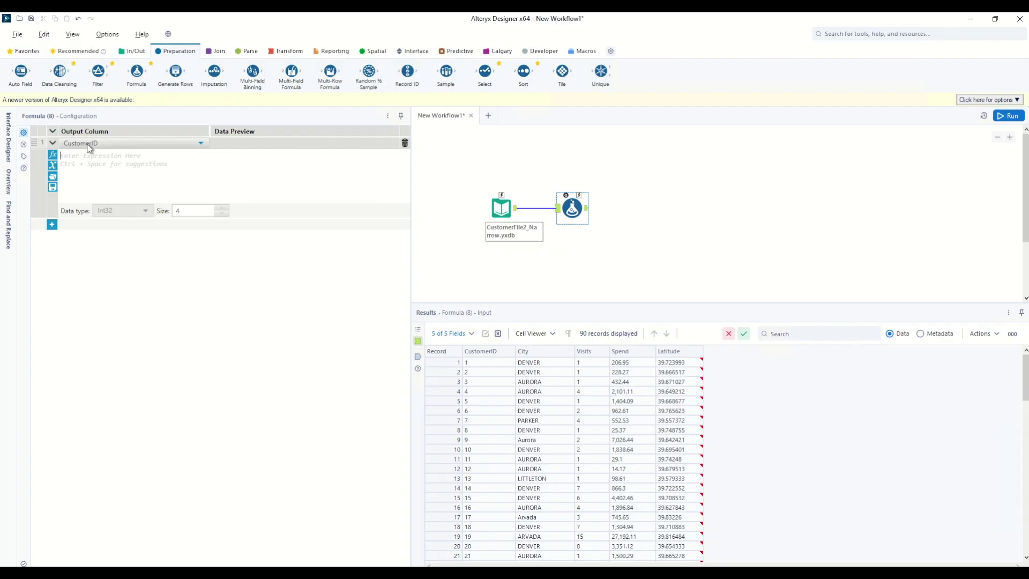
pyautogui.click(87, 143)
pyautogui.click(88, 157)
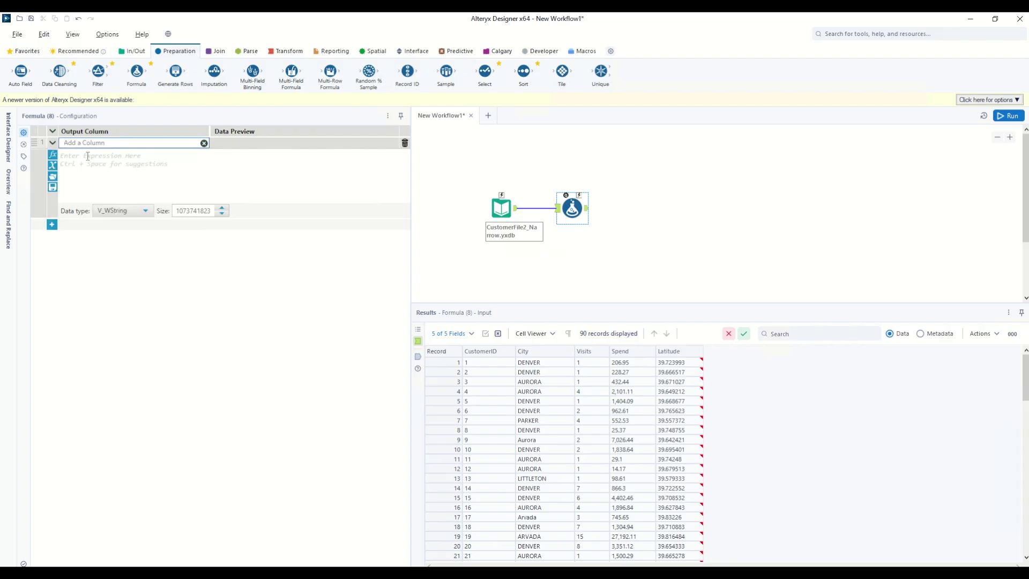
pyautogui.write('NEW_COL')
pyautogui.click(95, 162)
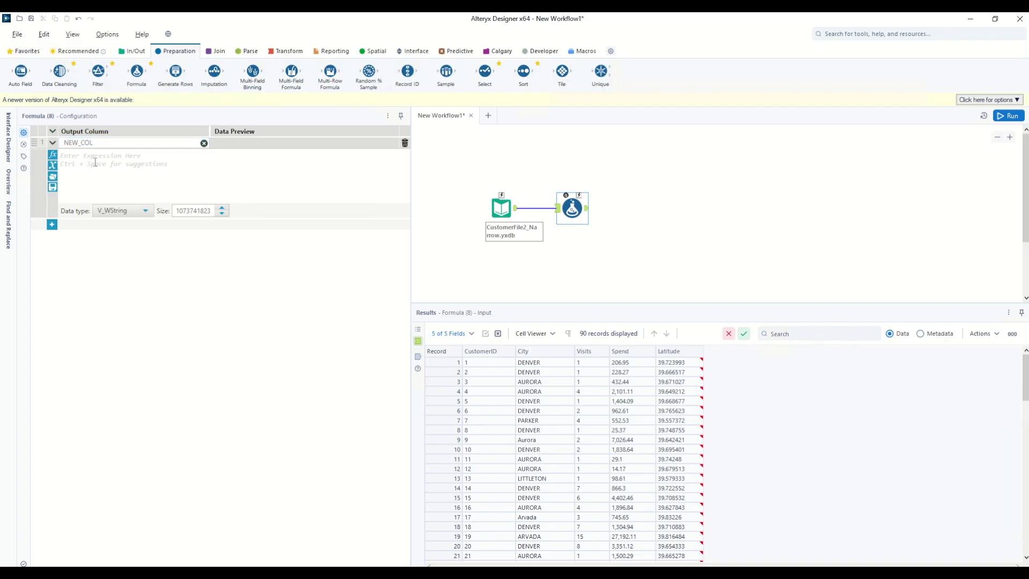
pyautogui.write('"Hello"')
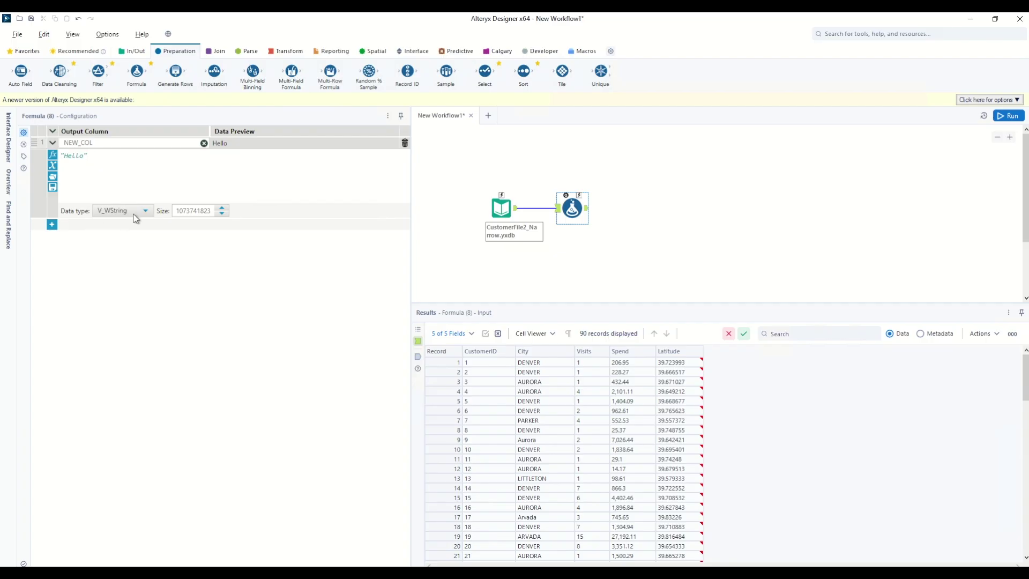
# Step: Set the NEW_COL data type to Int16
pyautogui.click(142, 211)
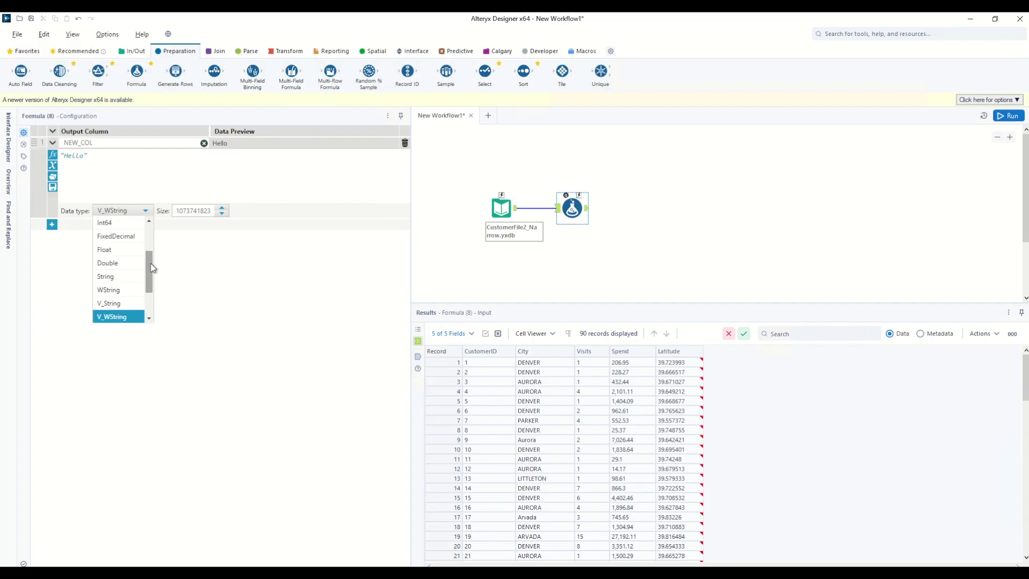
pyautogui.moveTo(152, 268); pyautogui.dragTo(152, 238)
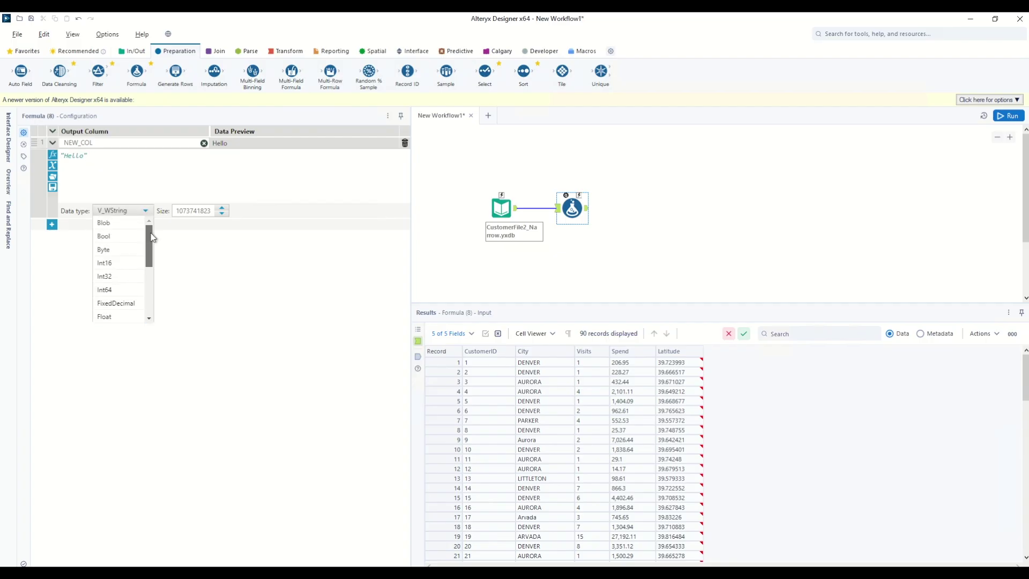
pyautogui.click(113, 263)
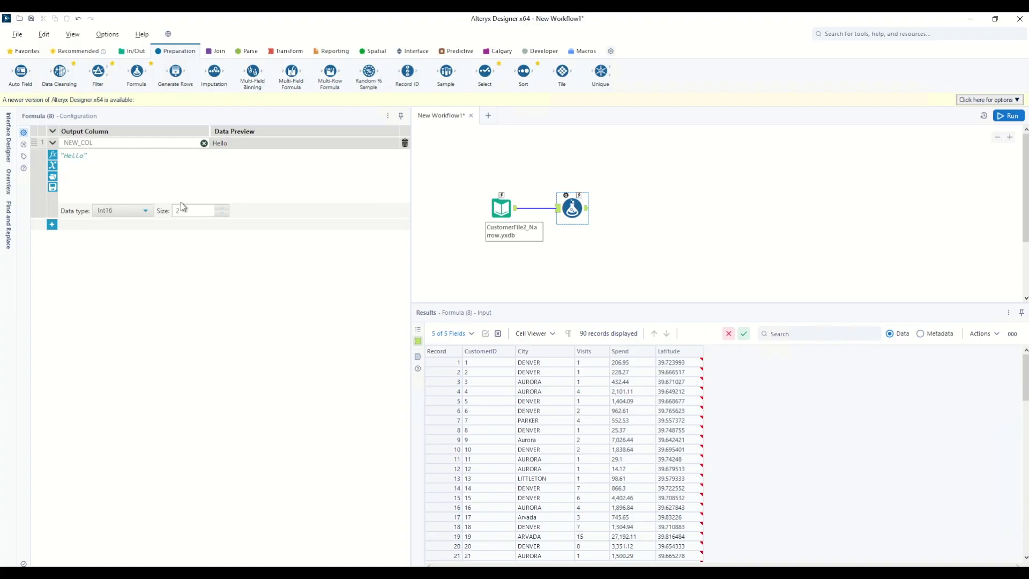
# Step: Set the NEW_COL data type to V_String with a size of 200
pyautogui.click(146, 211)
pyautogui.moveTo(152, 237); pyautogui.dragTo(150, 276)
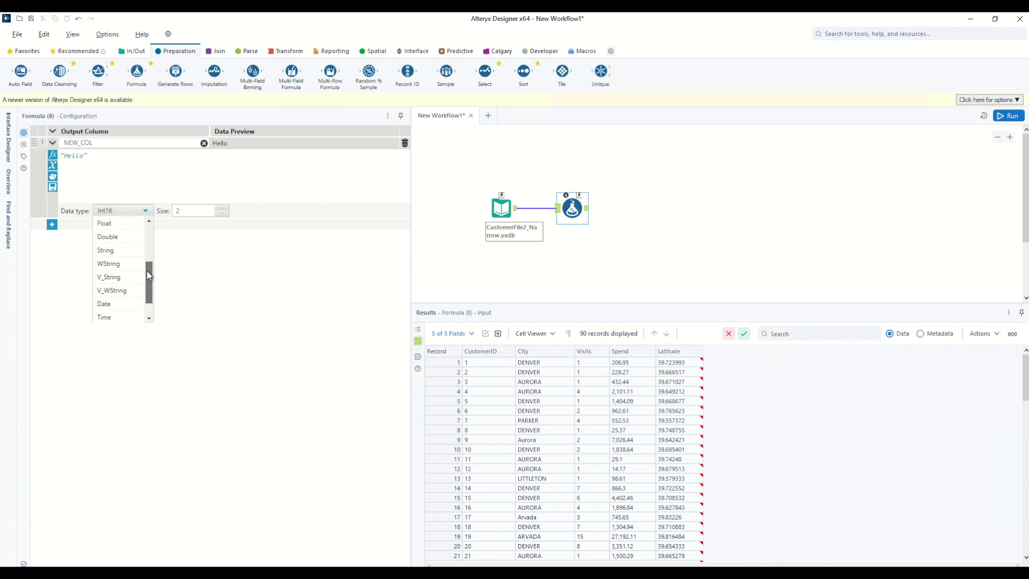
pyautogui.click(124, 277)
pyautogui.doubleClick(191, 211)
pyautogui.write('200')
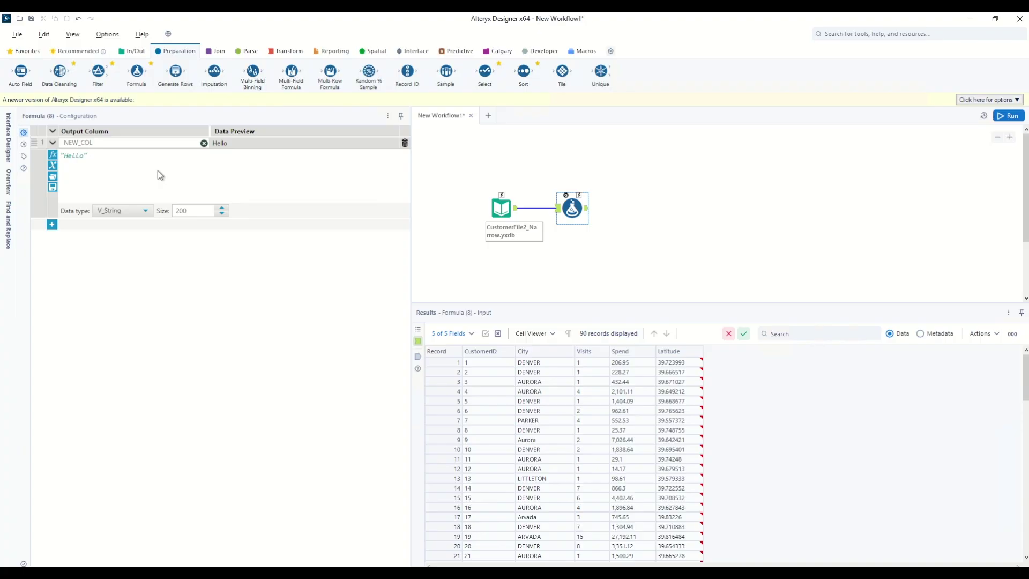
# Step: Add a second expression that updates the existing Visits column with [Visits] + 10
pyautogui.click(52, 226)
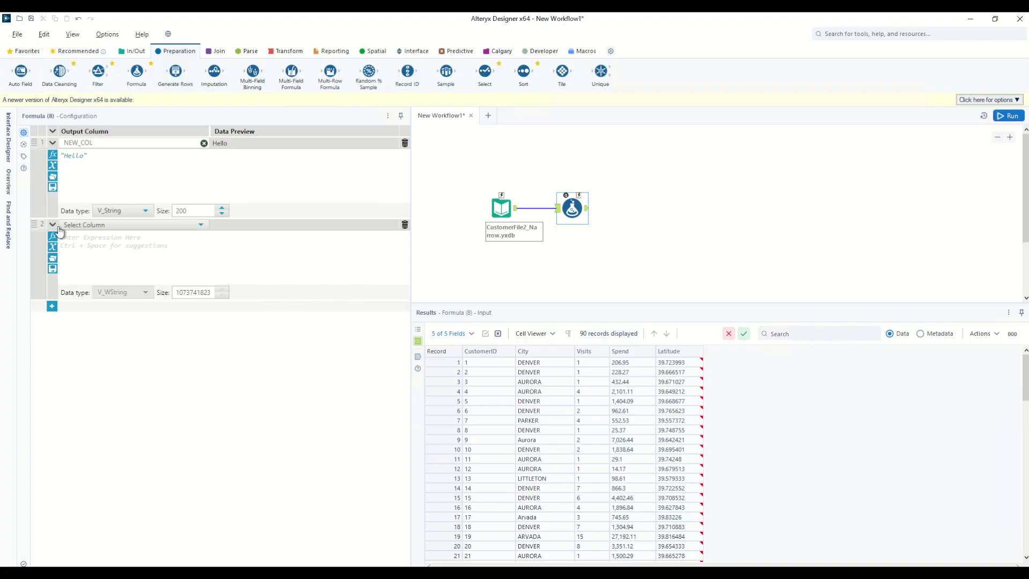
pyautogui.click(114, 230)
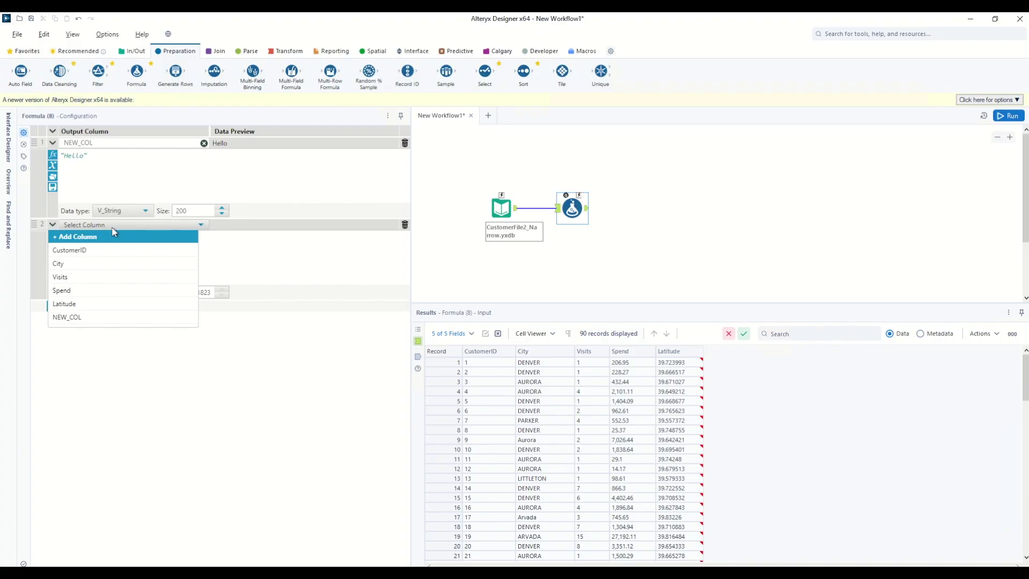
pyautogui.click(80, 277)
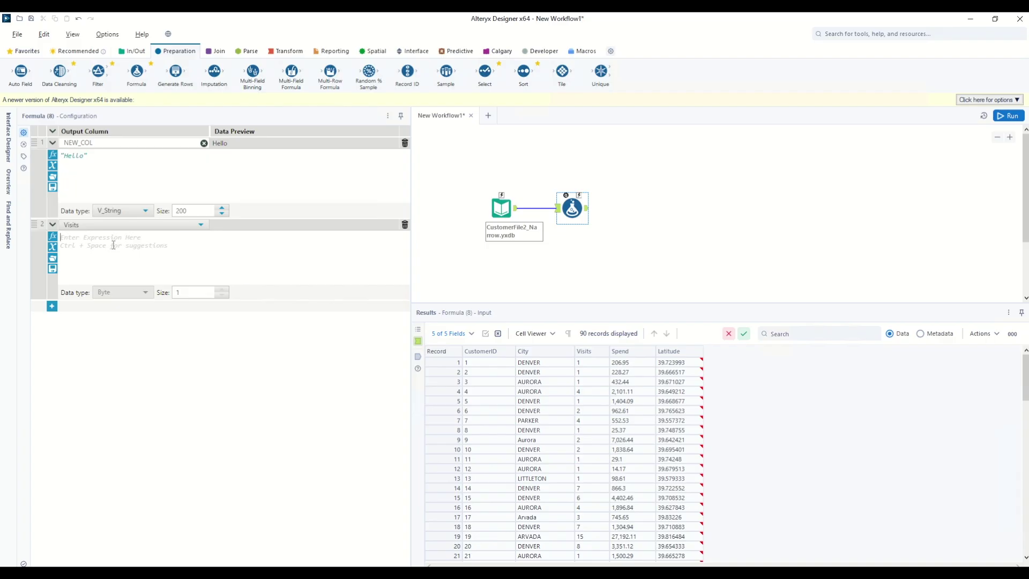
pyautogui.write('[Visits]')
pyautogui.press('Return')
pyautogui.write('+ 10')
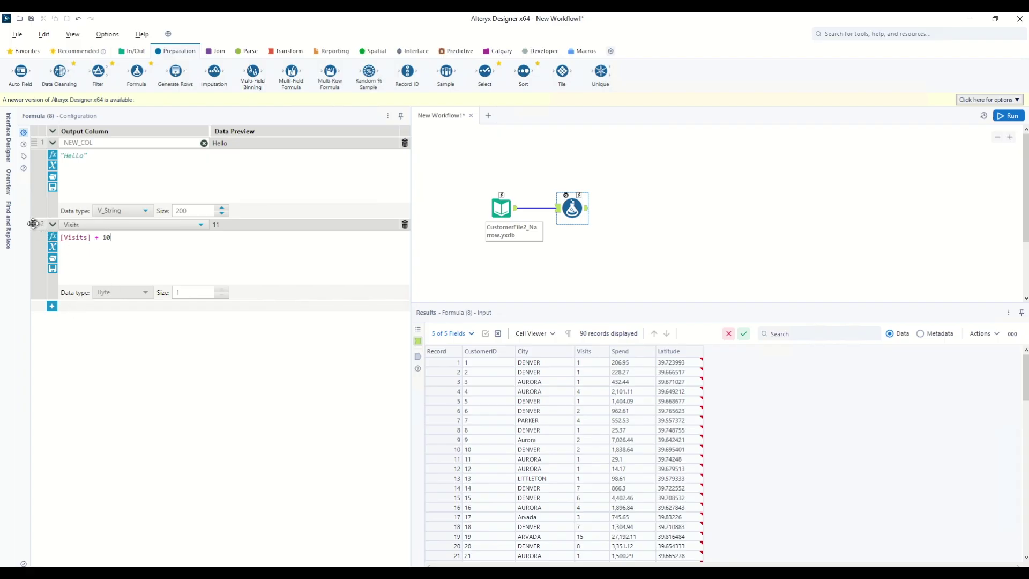
# Step: Move the Visits expression above NEW_COL and back below it
pyautogui.moveTo(33, 225); pyautogui.dragTo(36, 155)
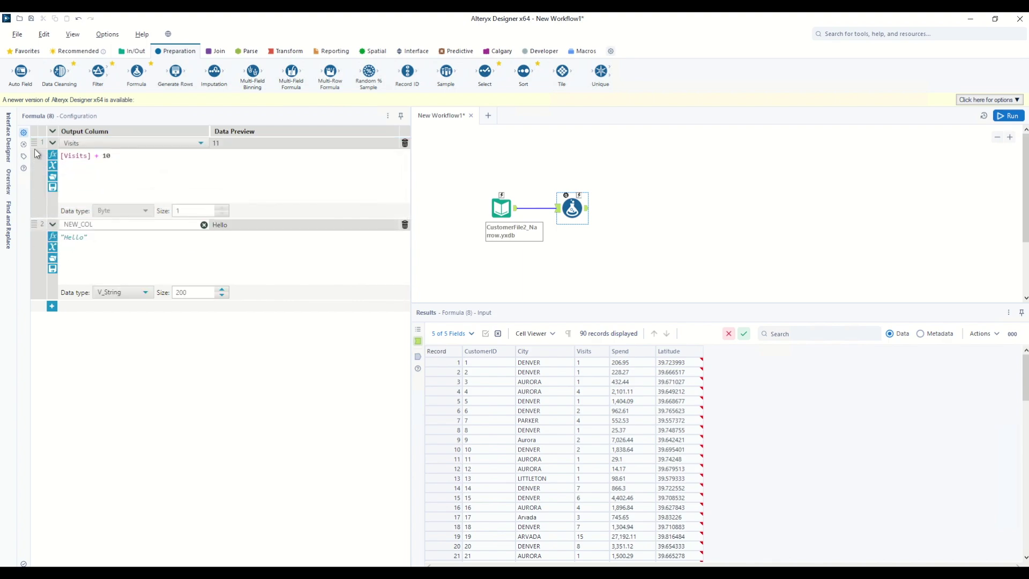
pyautogui.moveTo(36, 154); pyautogui.dragTo(38, 241)
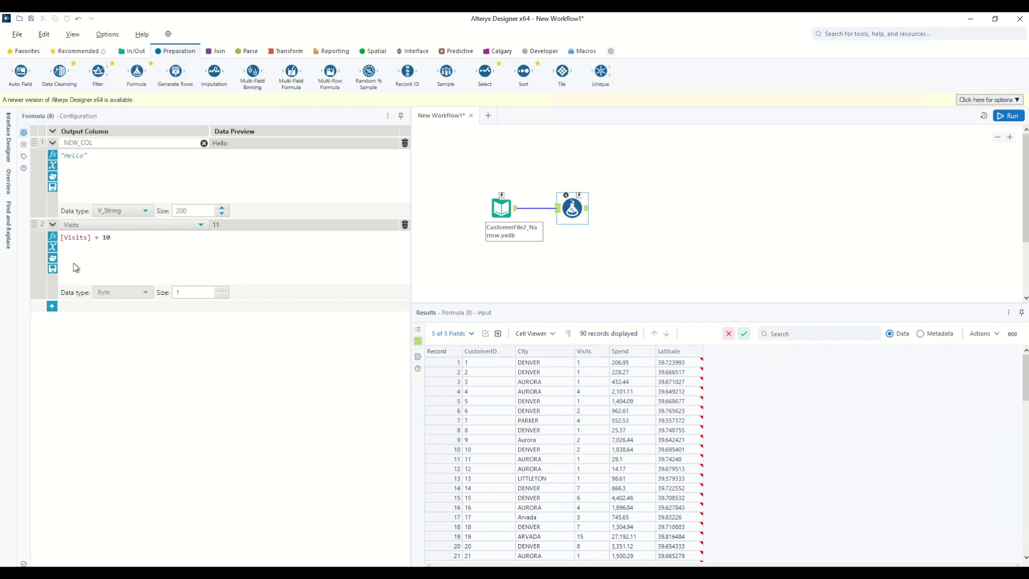
# Step: View the available functions, insert the CustomerID column at the end of the Visits expression, and remove it again
pyautogui.click(52, 238)
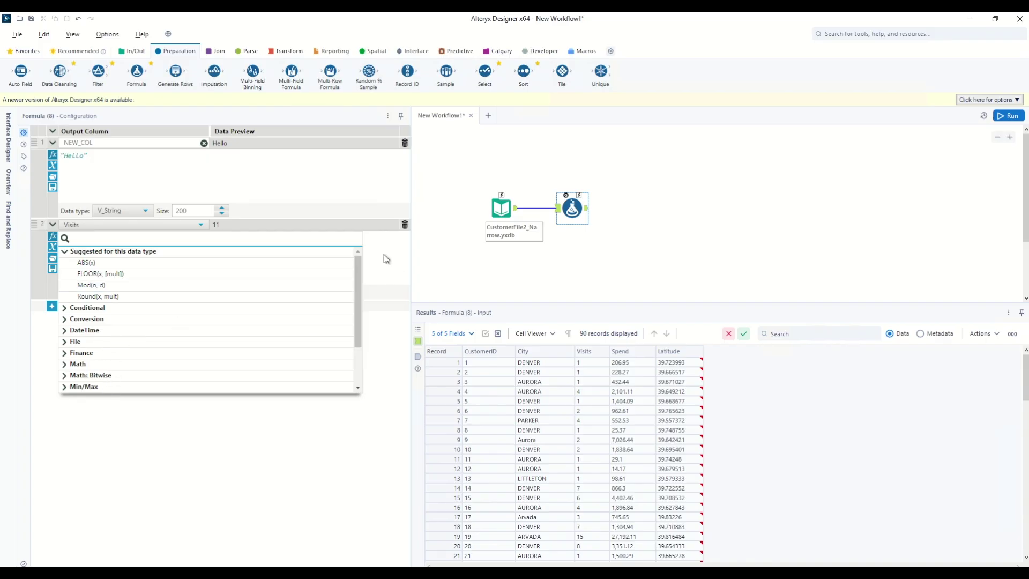
pyautogui.click(53, 249)
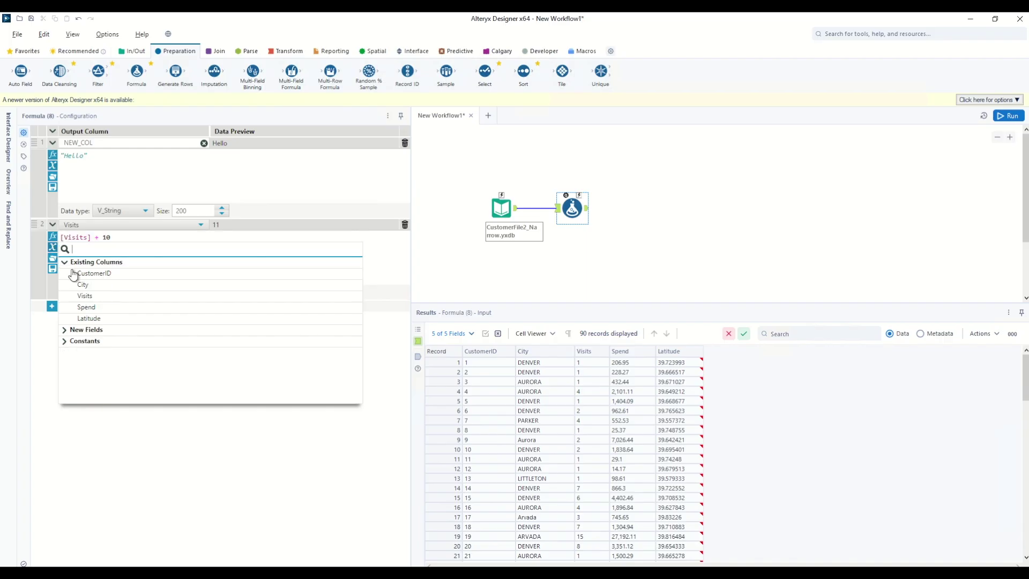
pyautogui.click(104, 275)
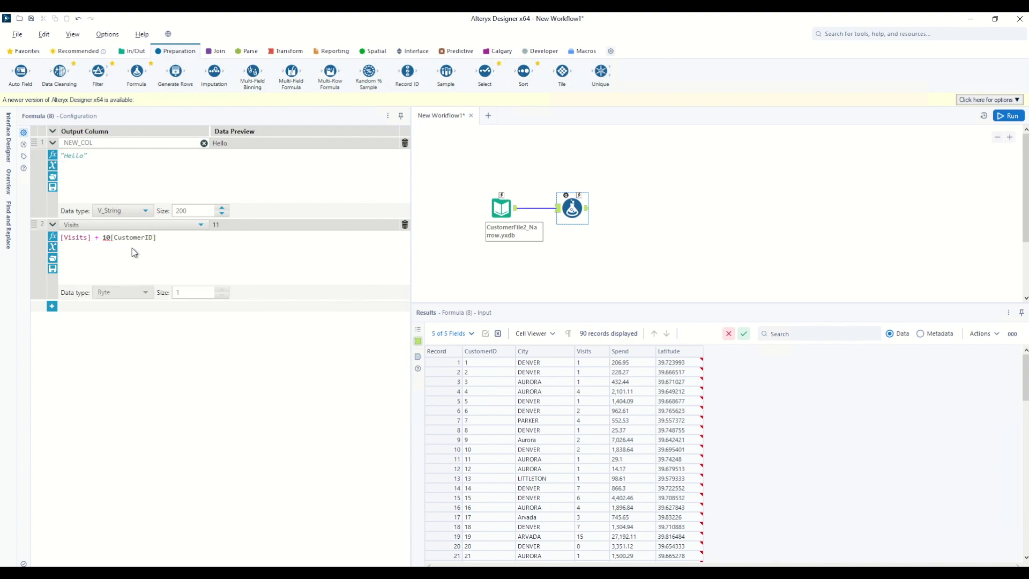
pyautogui.moveTo(165, 237); pyautogui.dragTo(109, 237)
pyautogui.press('BackSpace')
# Step: Examine the new fields, constants, recent expressions and saved expressions available for the Visits formula
pyautogui.click(53, 247)
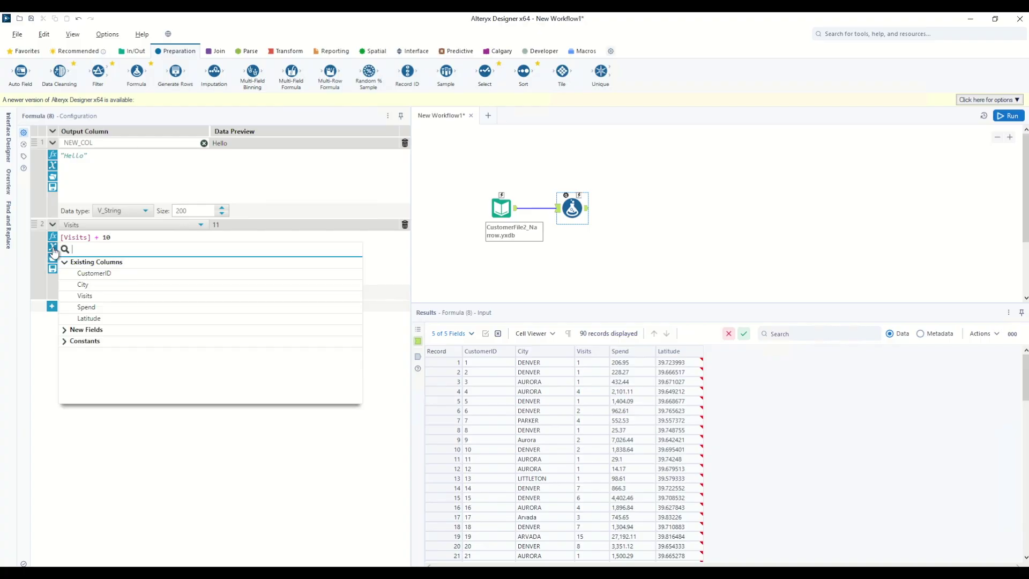
pyautogui.click(65, 330)
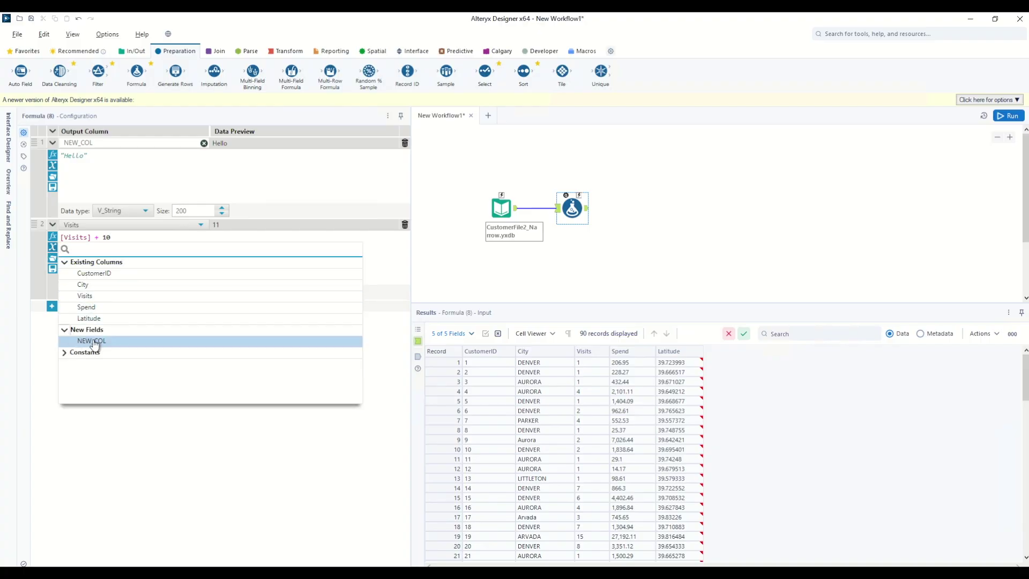
pyautogui.click(65, 352)
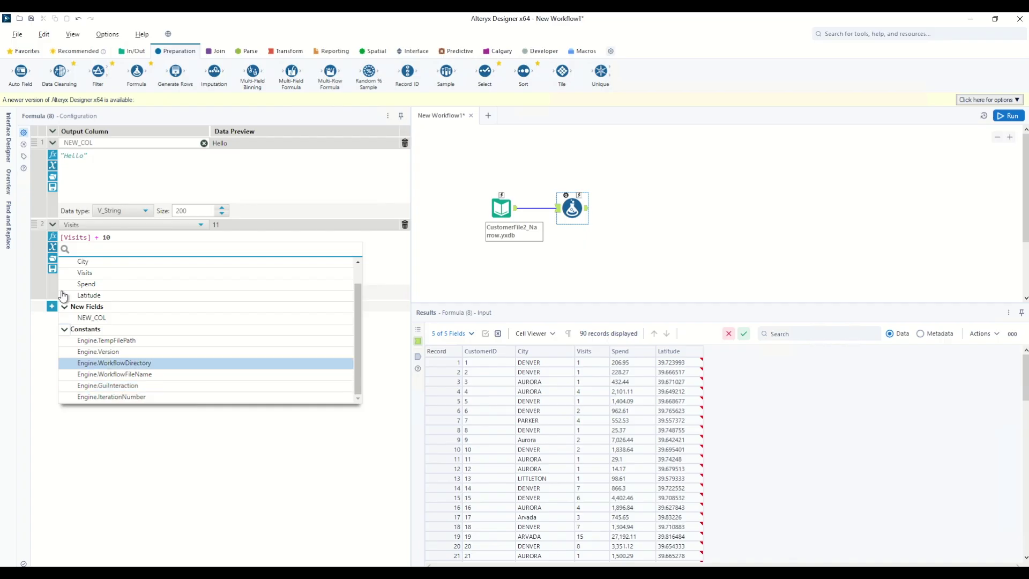
pyautogui.click(52, 260)
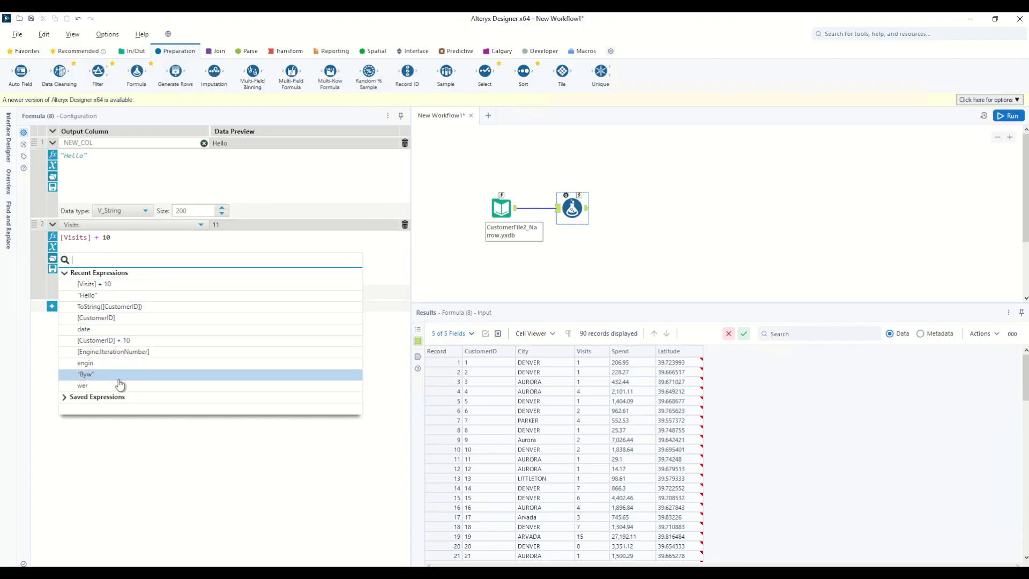
pyautogui.click(64, 397)
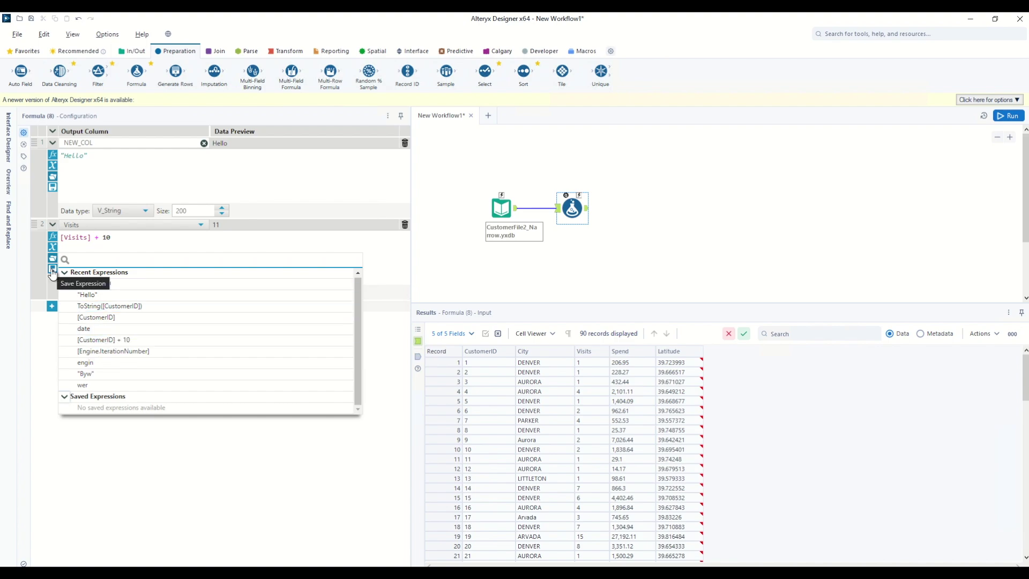
pyautogui.click(107, 237)
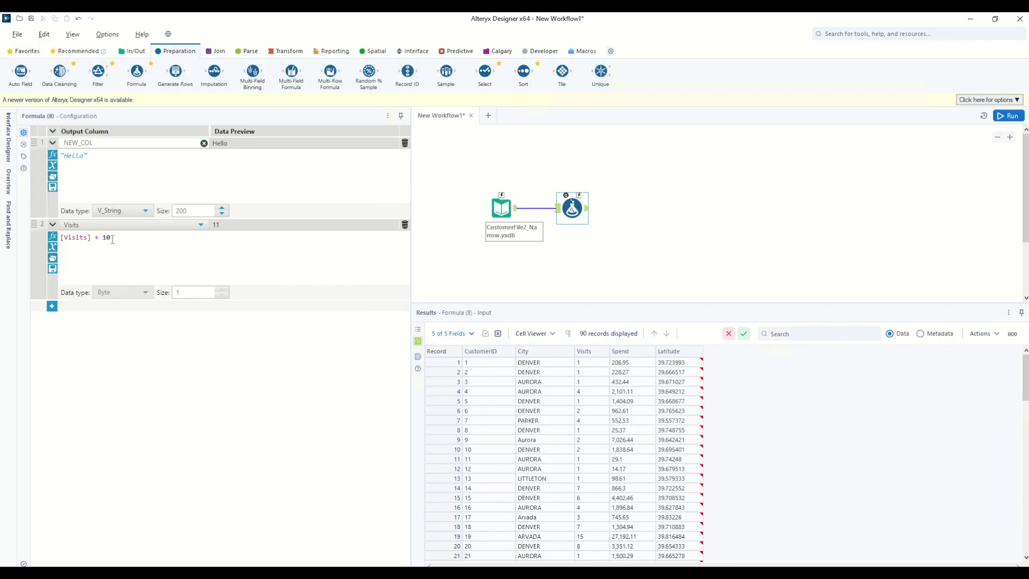
# Step: Save the [Visits] + 10 expression under the name Visits
pyautogui.click(52, 269)
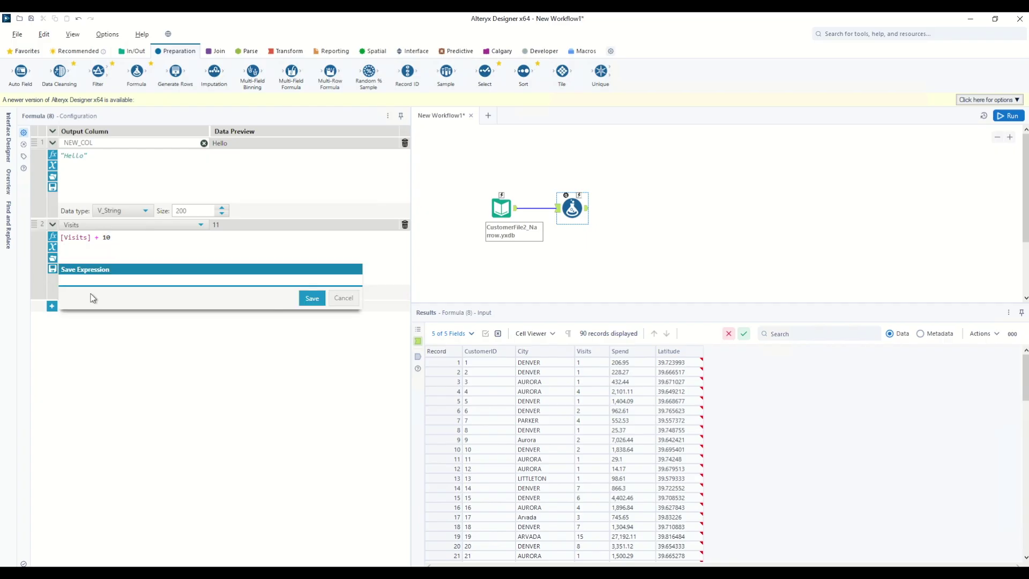
pyautogui.write('Visits')
pyautogui.click(310, 298)
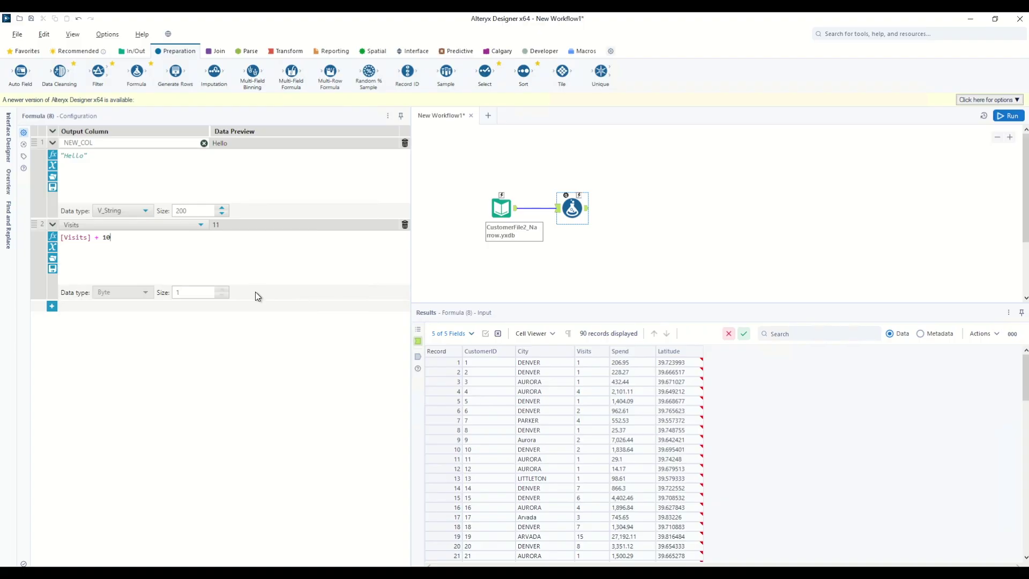
# Step: Check the saved expressions for the Visits entry and return to the expression editor
pyautogui.click(52, 259)
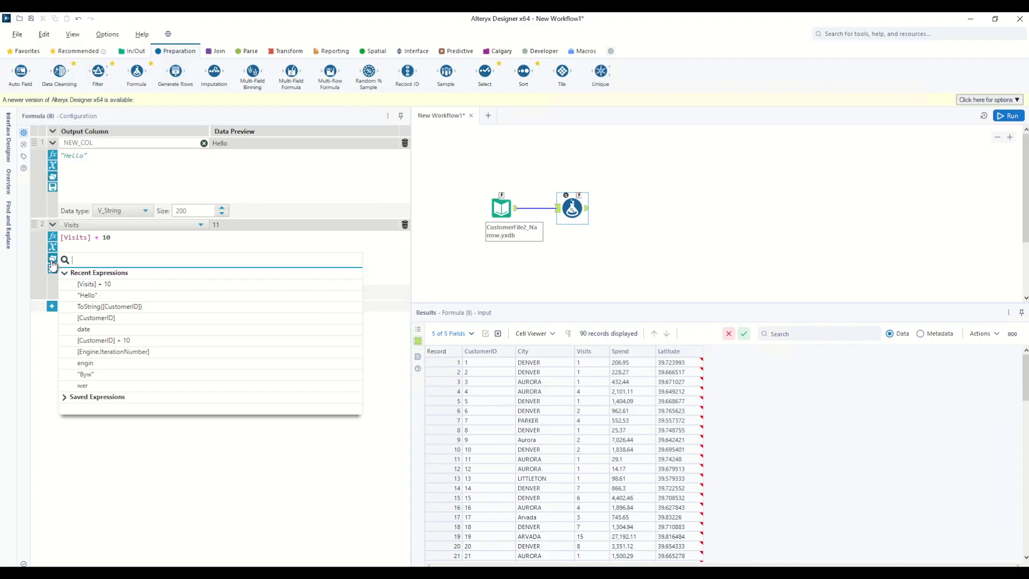
pyautogui.click(63, 402)
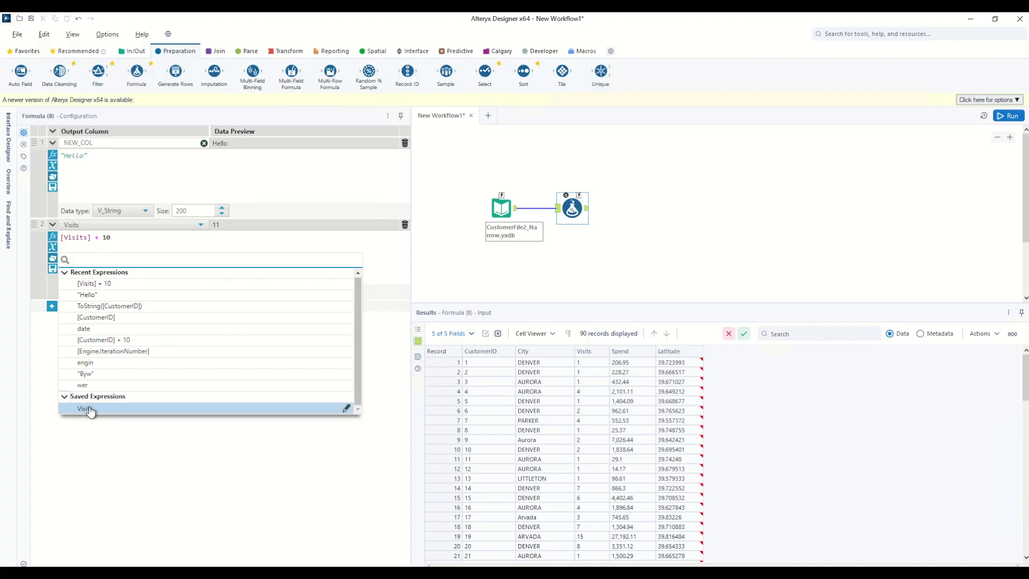
pyautogui.click(131, 241)
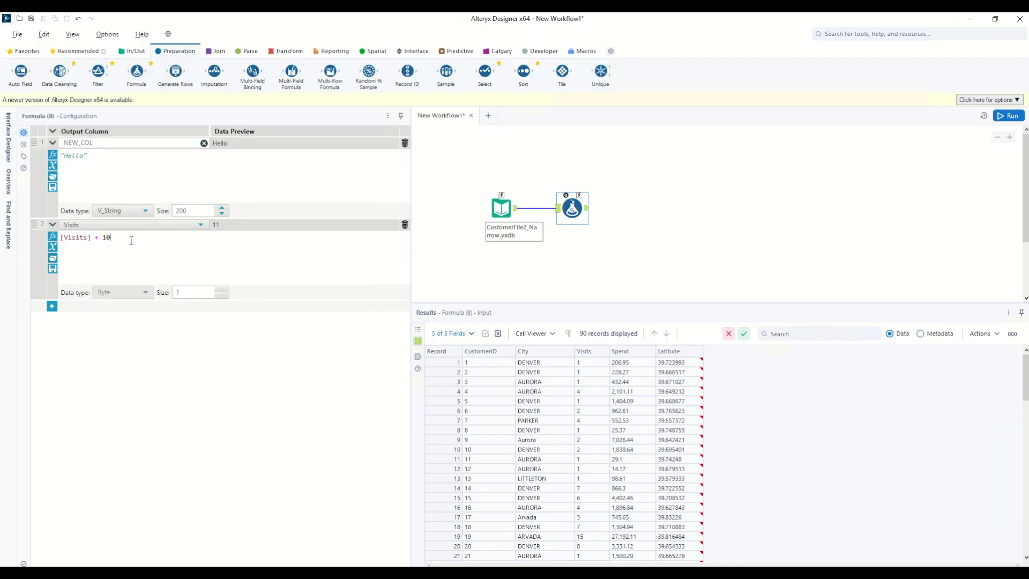